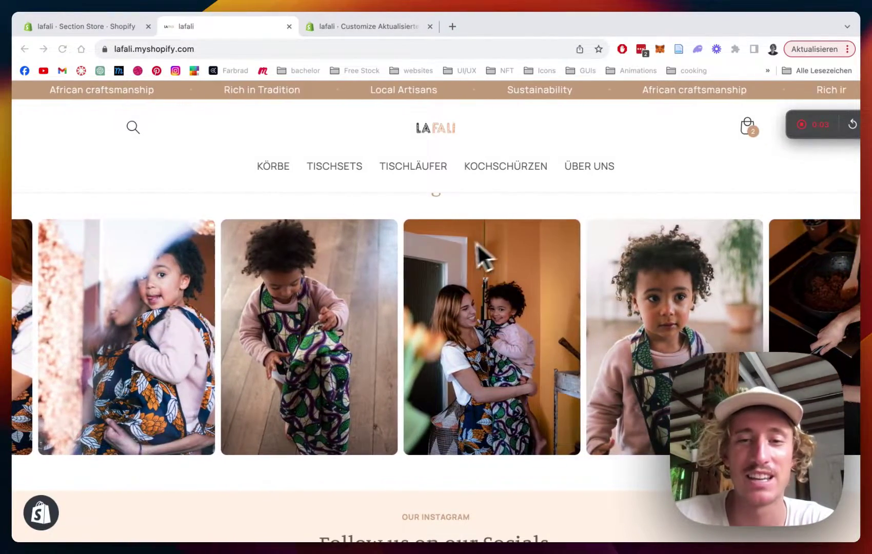
# - Go to the Section Store admin tab and open its Explore Sections catalogue
pyautogui.scroll(1, 470, 283)
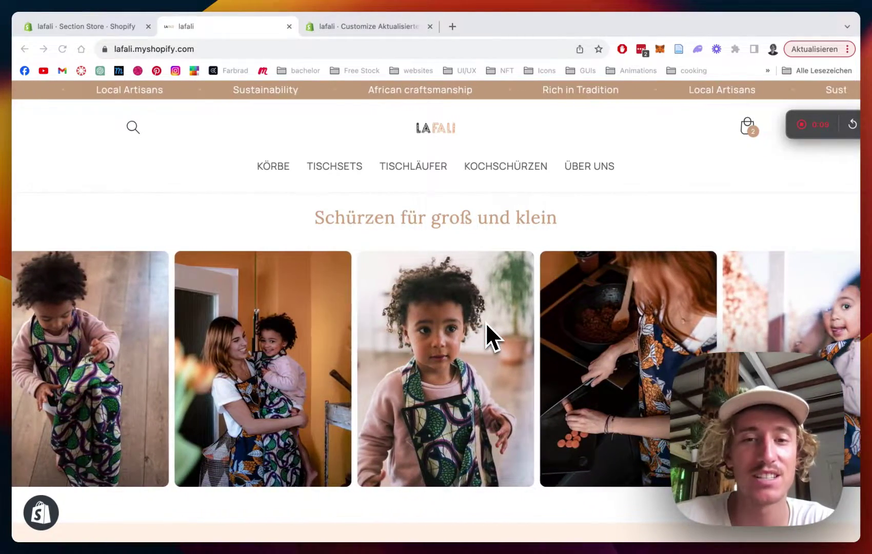
pyautogui.scroll(1, 486, 322)
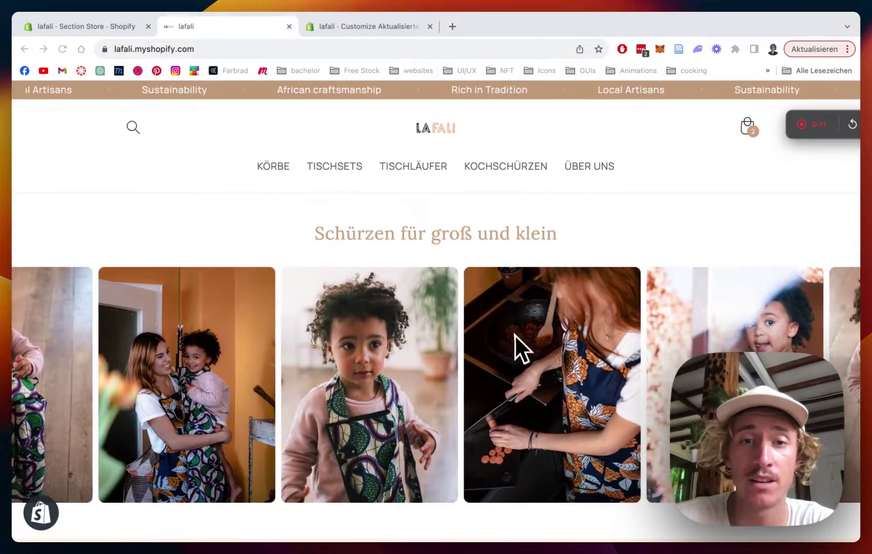
pyautogui.scroll(10, 516, 339)
pyautogui.scroll(-6, 515, 339)
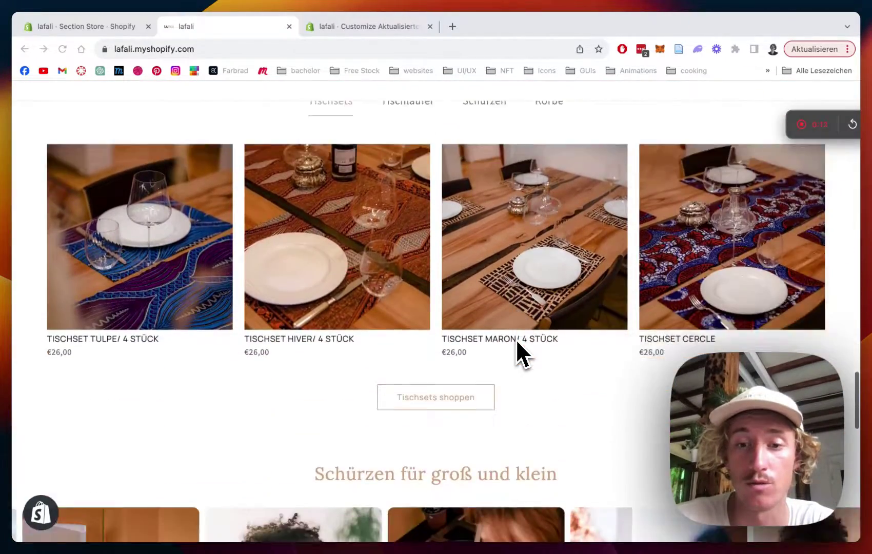
pyautogui.scroll(-5, 516, 339)
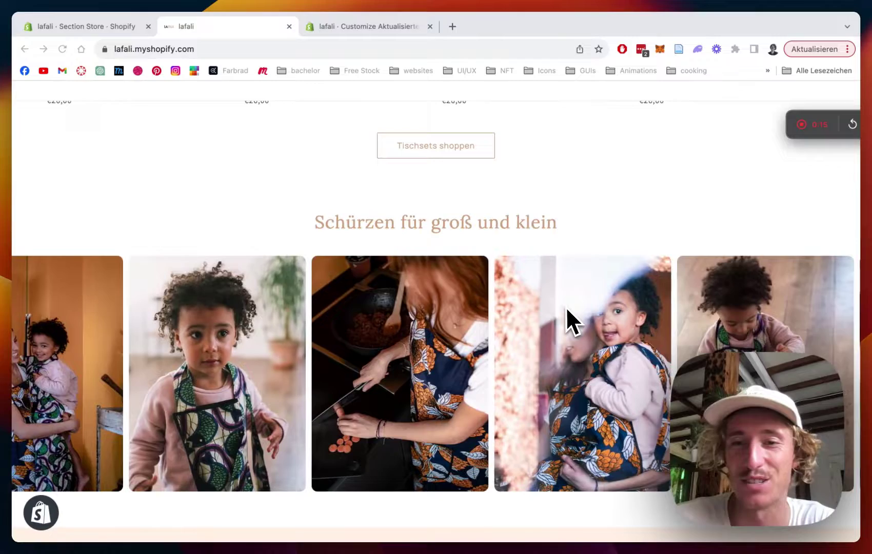
pyautogui.scroll(-3, 559, 236)
pyautogui.scroll(3, 565, 191)
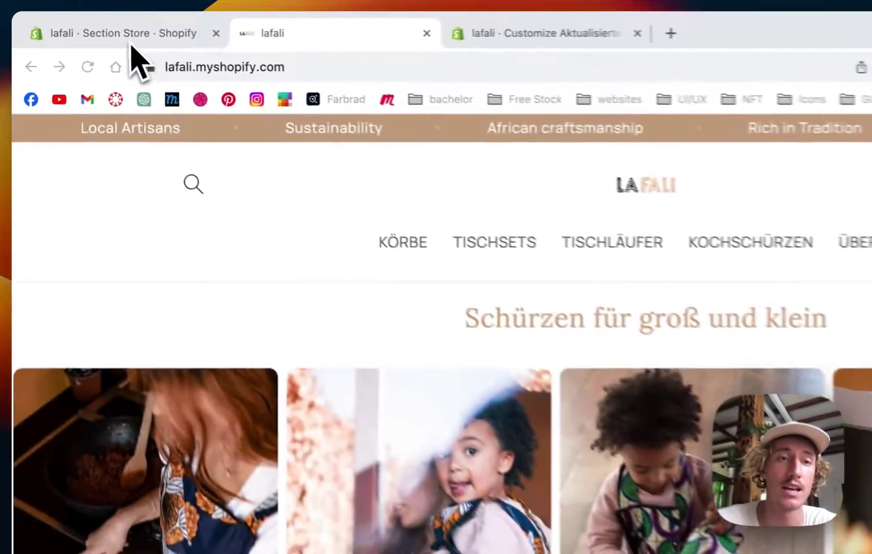
pyautogui.click(131, 43)
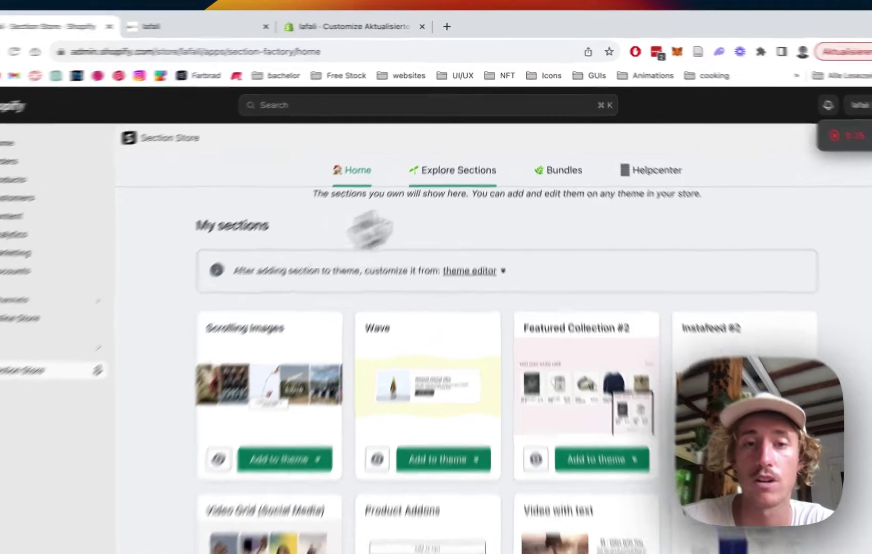
pyautogui.click(462, 156)
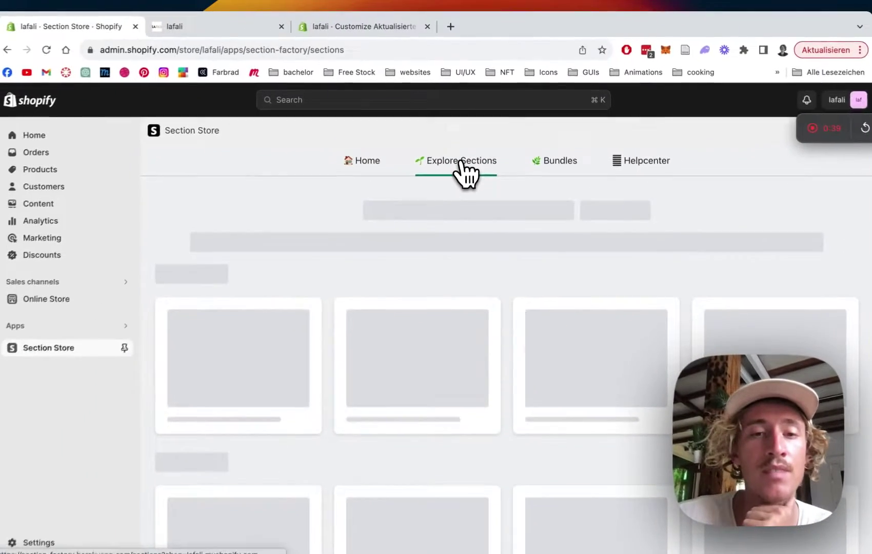
# - Page through the newest section releases carousel to find Scrolling Images
pyautogui.scroll(-1, 498, 300)
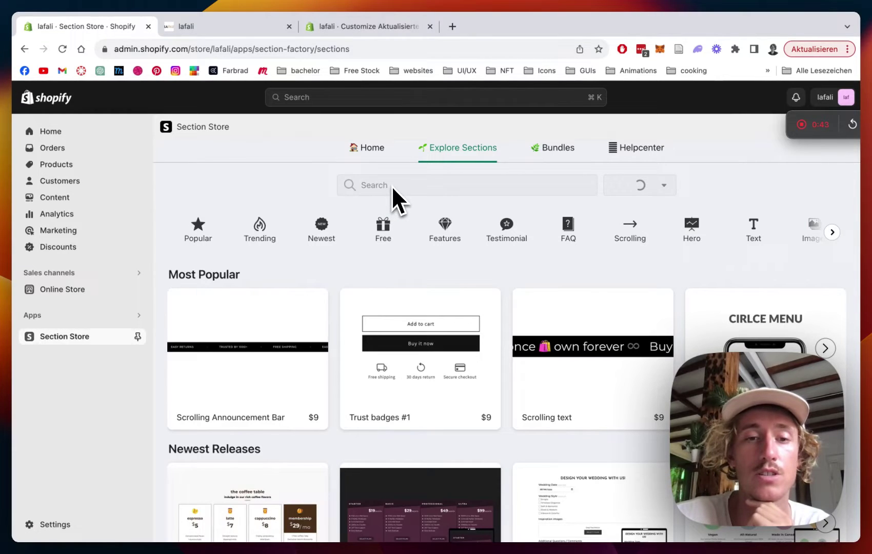
pyautogui.scroll(-4, 388, 186)
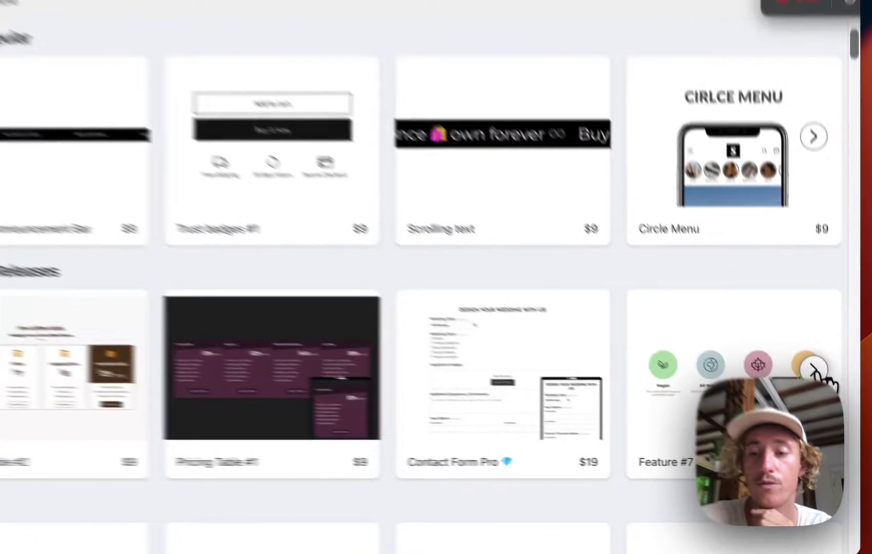
pyautogui.click(825, 402)
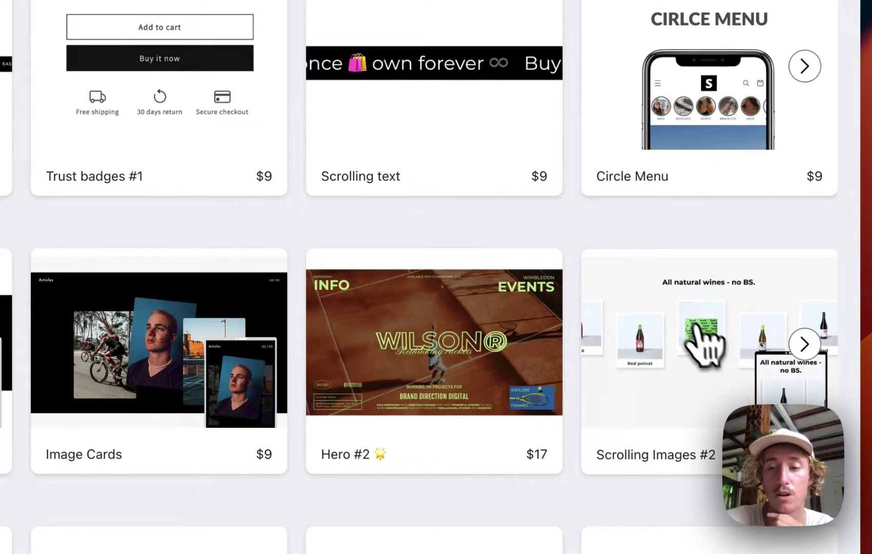
pyautogui.moveTo(675, 348)
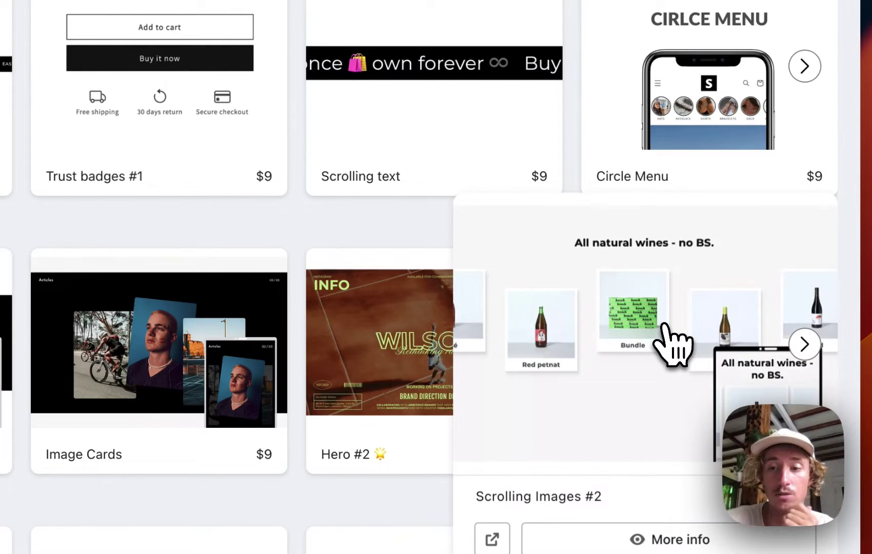
pyautogui.click(806, 345)
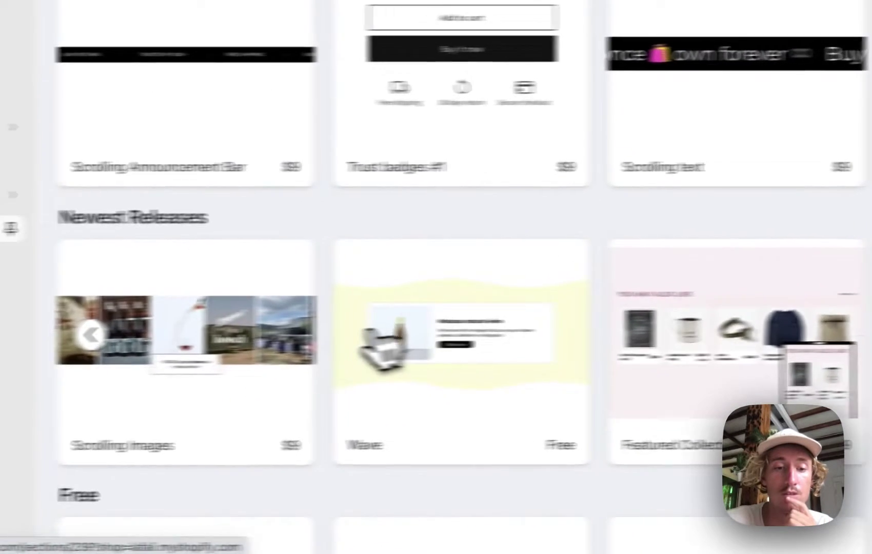
pyautogui.moveTo(321, 354)
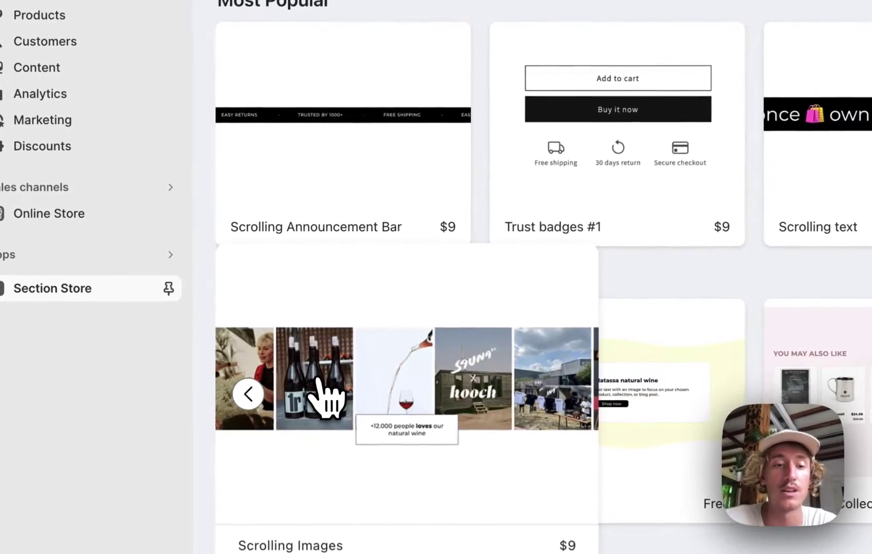
# - Review the $9 Scrolling Images detail page, then return to the Section Store home
pyautogui.click(233, 396)
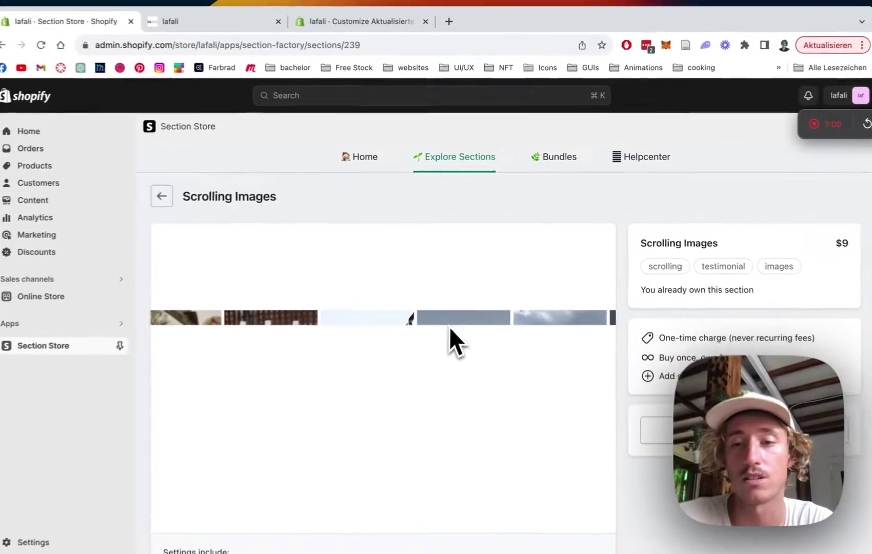
pyautogui.scroll(-1, 451, 322)
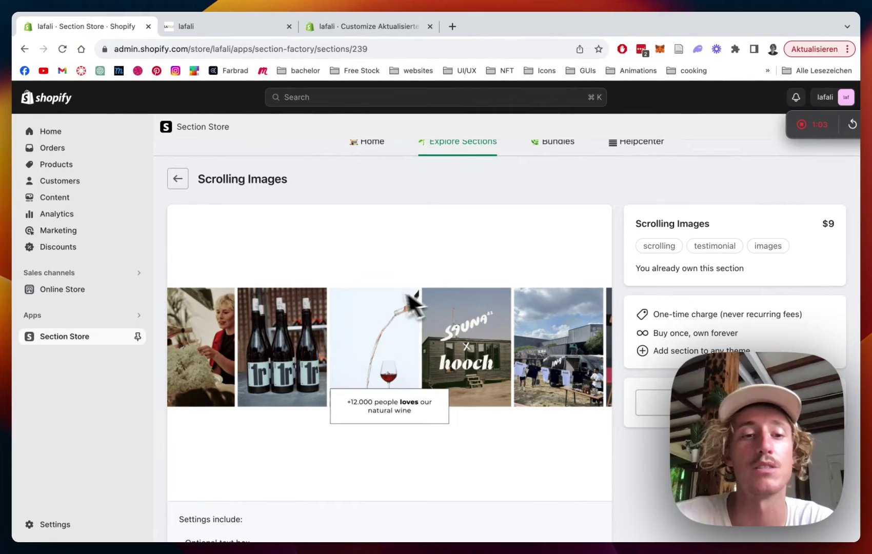
pyautogui.scroll(-1, 385, 295)
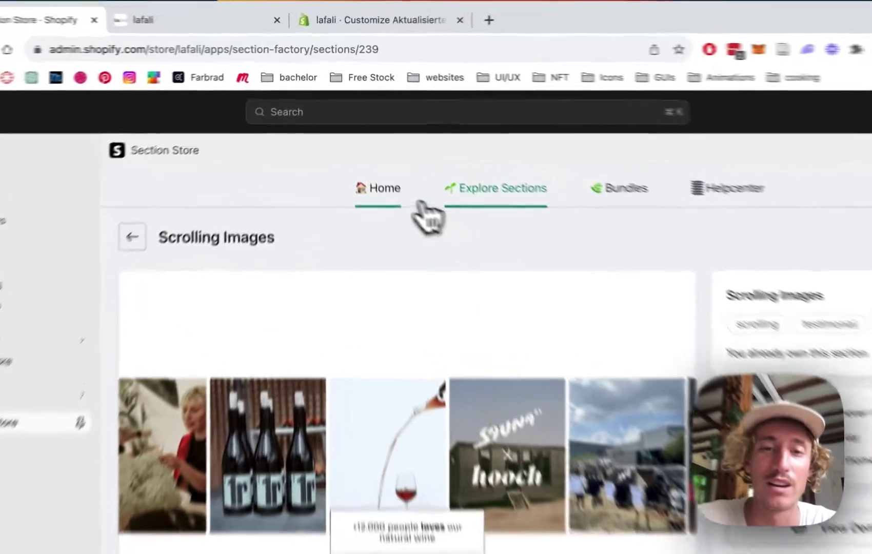
pyautogui.click(374, 158)
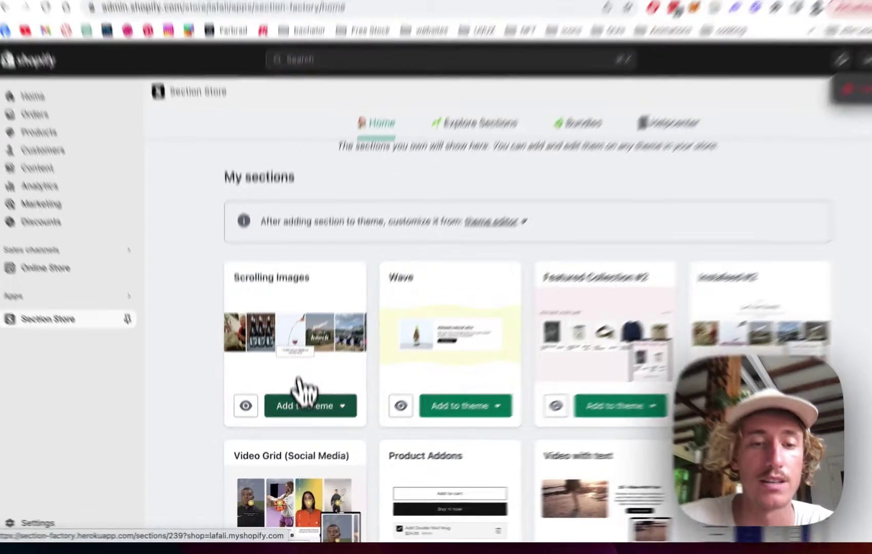
# - Add Scrolling Images to the live theme 'Aktualisierte Kopie von Dawn'
pyautogui.click(307, 417)
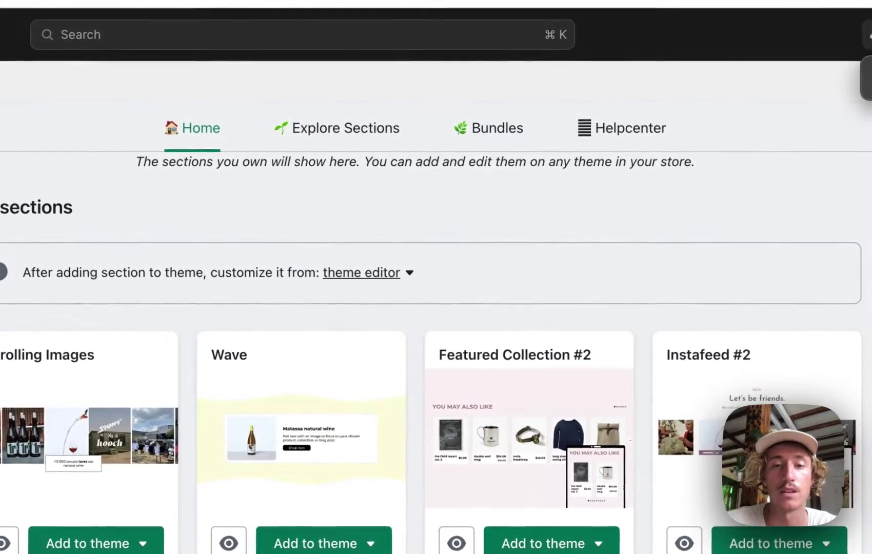
pyautogui.click(615, 73)
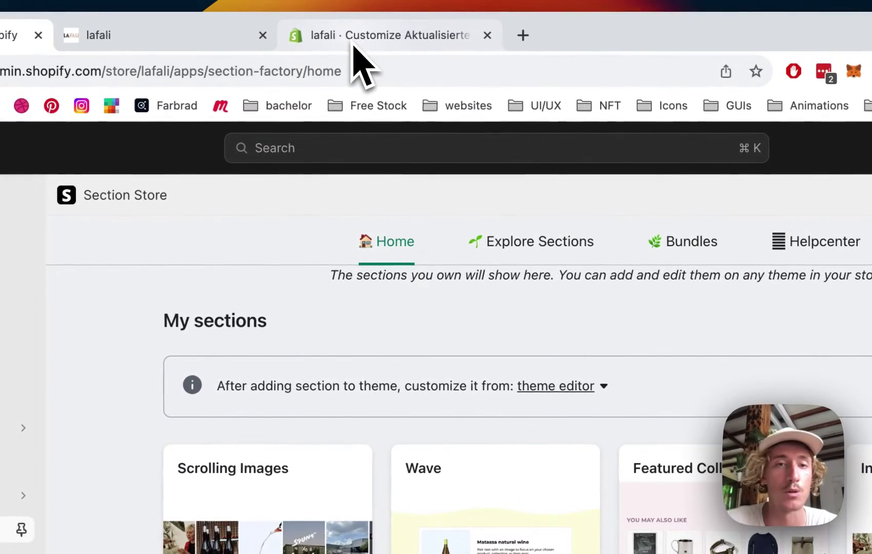
# - In the theme customizer, add an SS - Scrolling Images section (search 'ss ima') at the bottom of Home
pyautogui.click(354, 38)
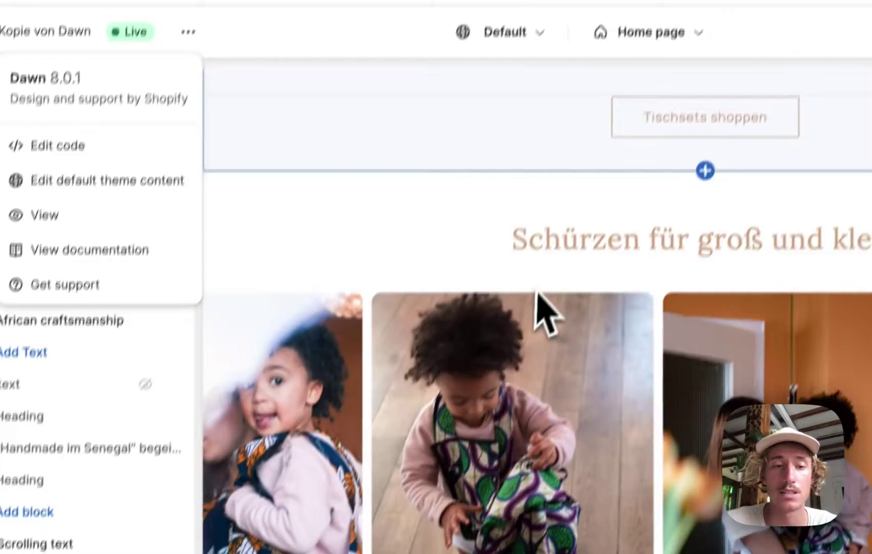
pyautogui.scroll(-5, 126, 502)
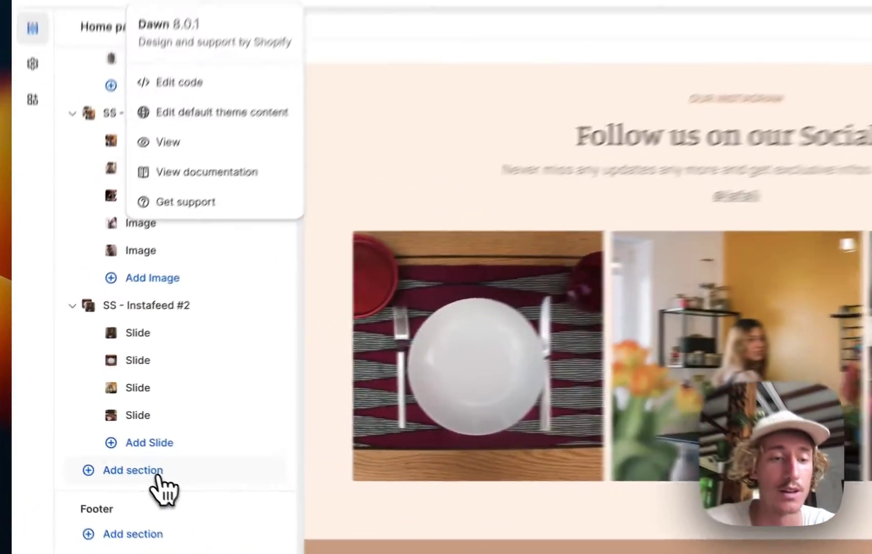
pyautogui.click(117, 452)
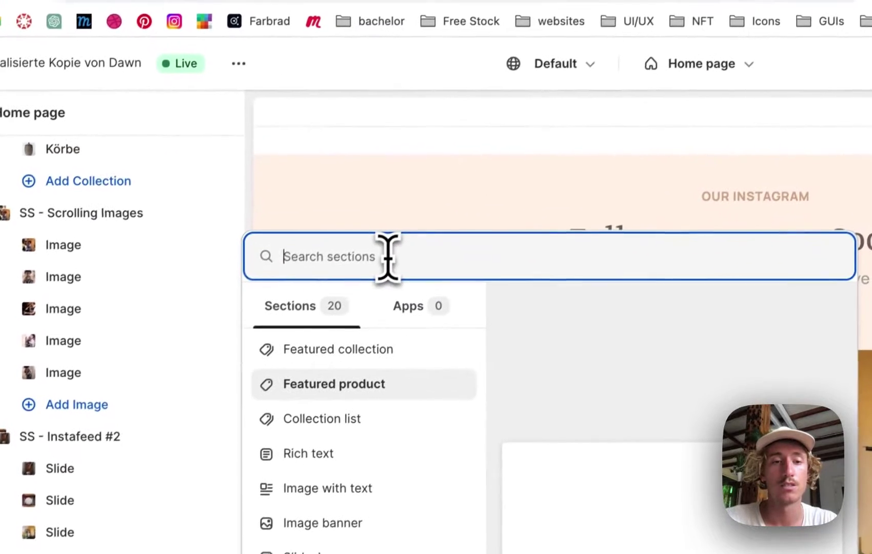
pyautogui.write('ss')
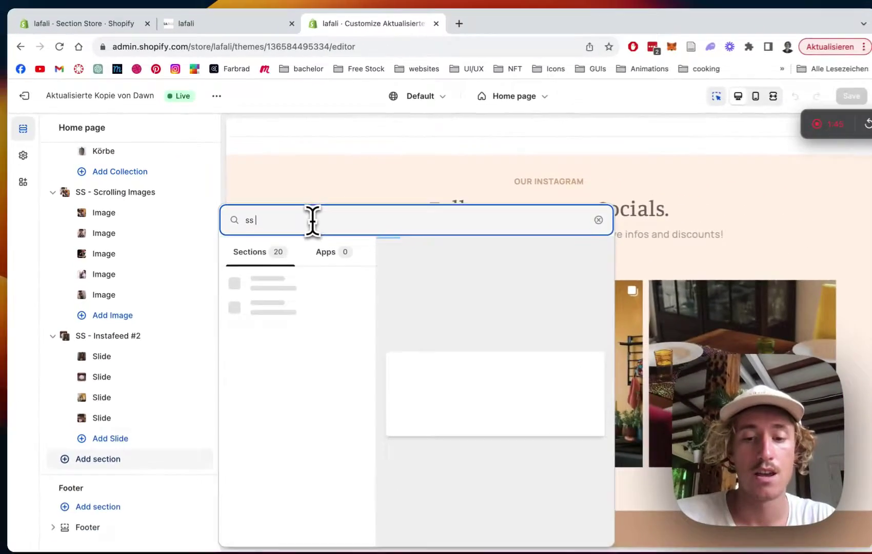
pyautogui.write(' ima')
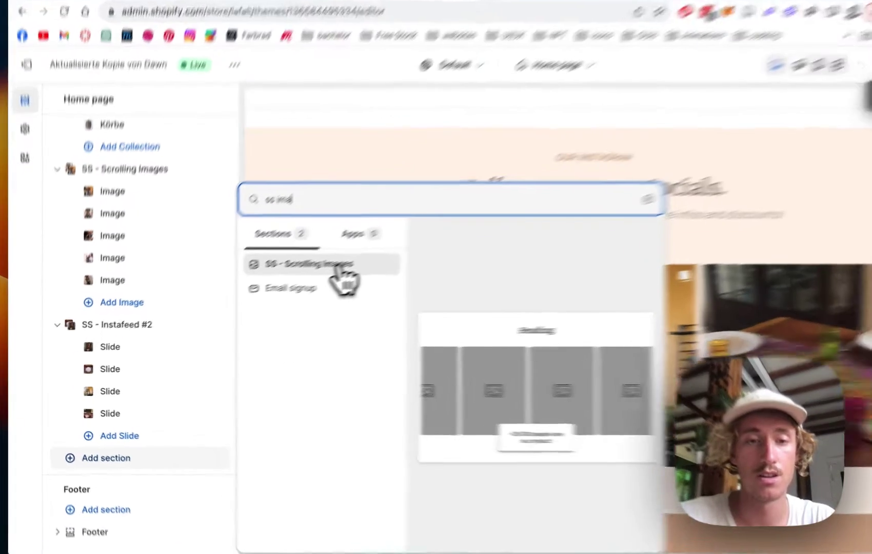
pyautogui.click(309, 280)
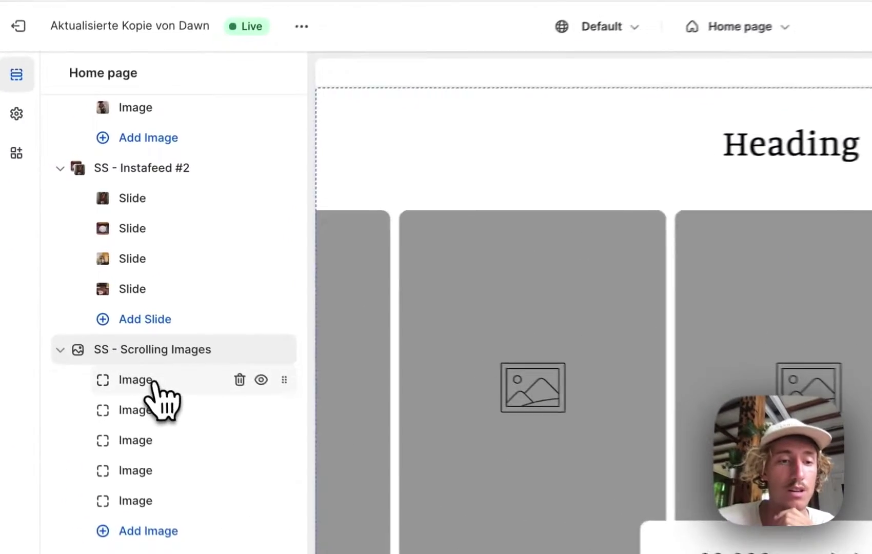
# - Set the first image block to the photo of a woman and child in aprons
pyautogui.click(153, 382)
pyautogui.click(179, 169)
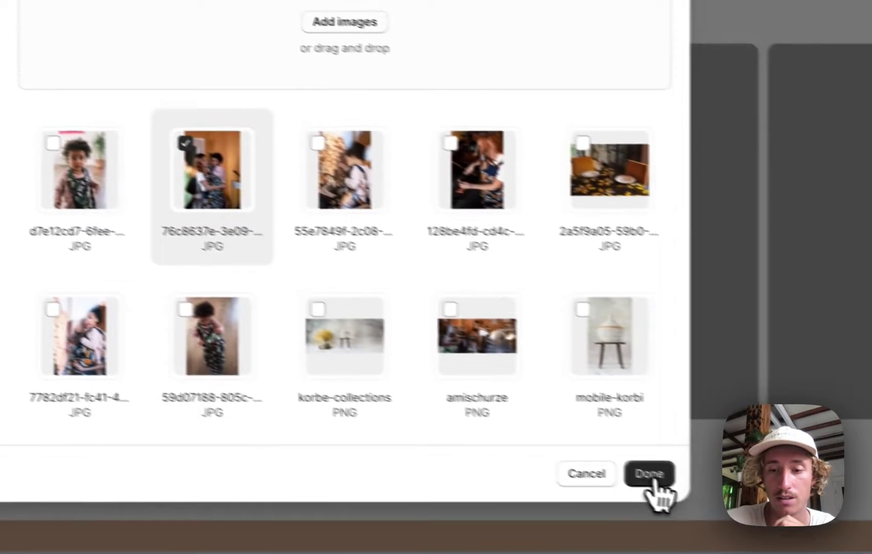
pyautogui.click(775, 528)
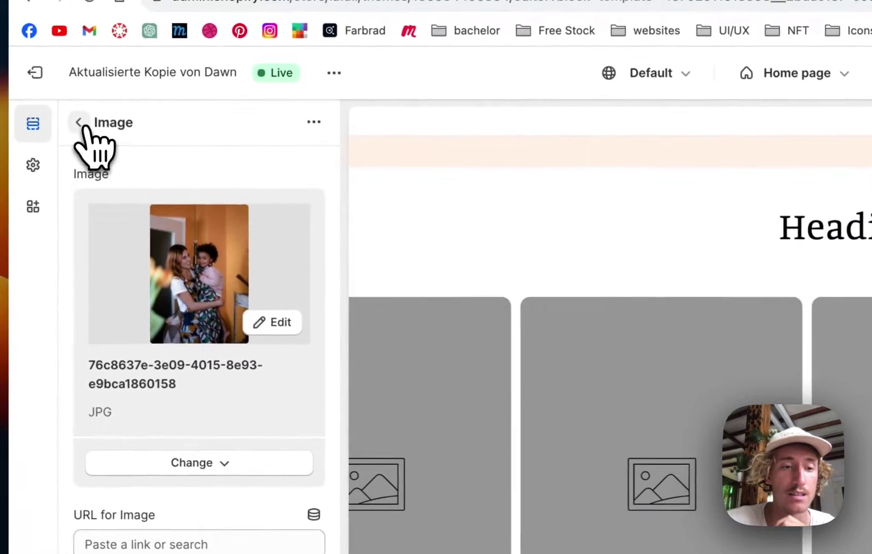
pyautogui.click(78, 122)
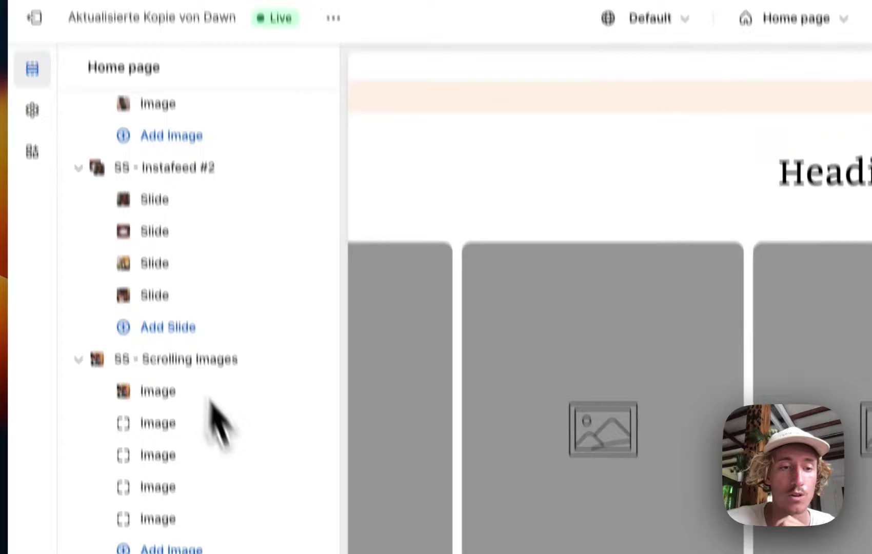
# - Delete the empty placeholder SS - Scrolling Images section and select the apron section
pyautogui.scroll(3, 204, 408)
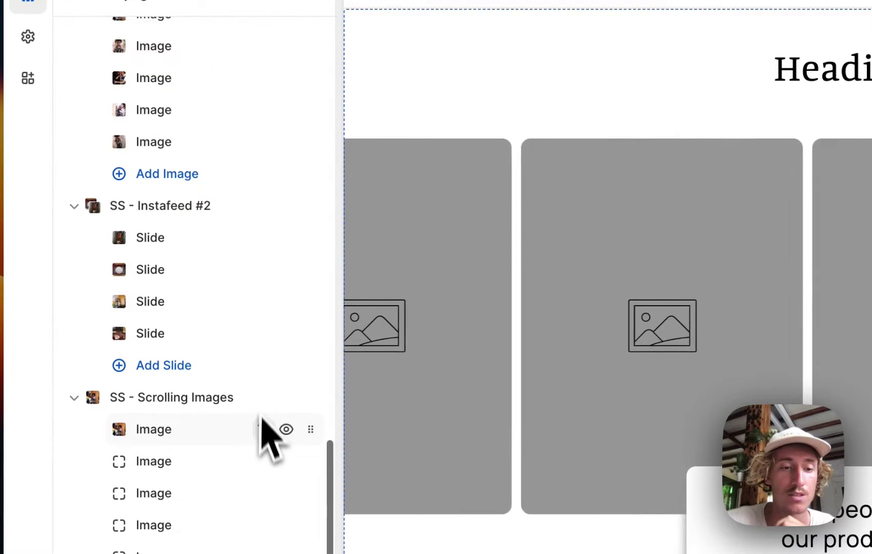
pyautogui.click(263, 398)
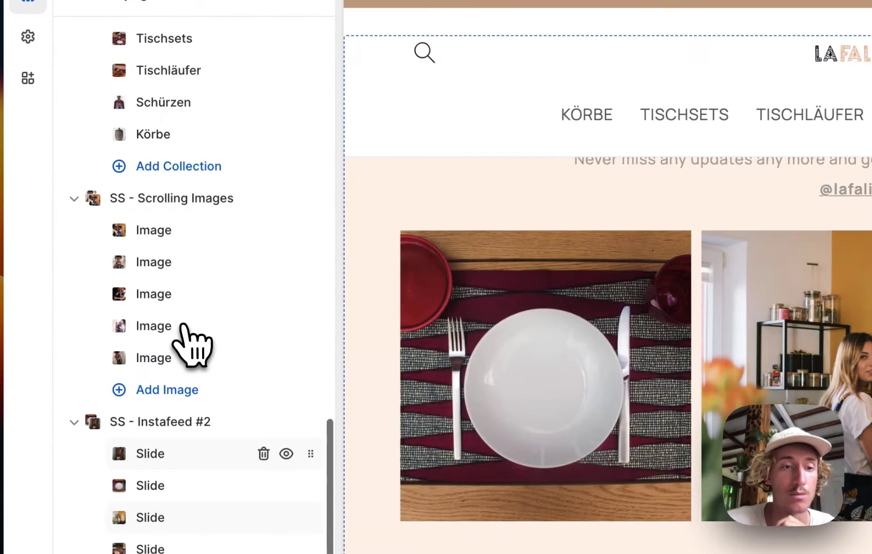
pyautogui.click(188, 200)
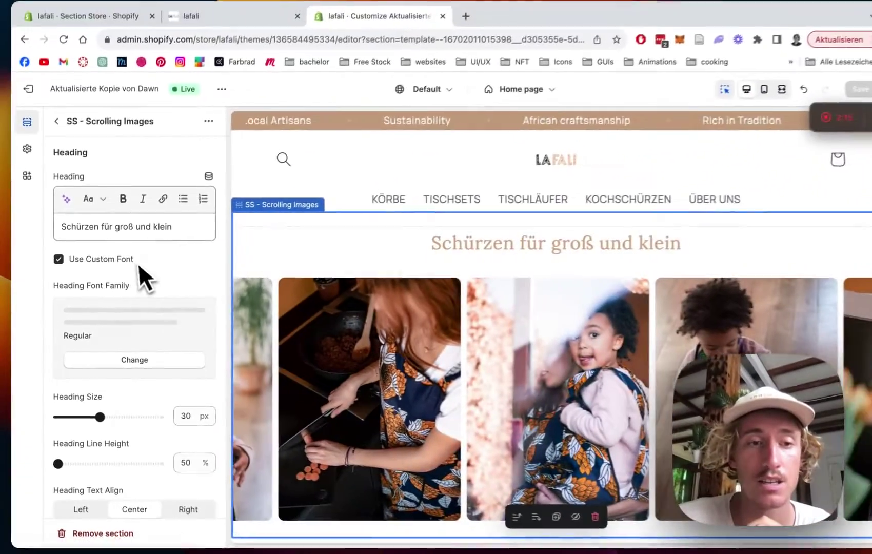
# - Scroll through the settings of the 'Schürzen für groß und klein' section and its image blocks
pyautogui.scroll(-3, 144, 267)
pyautogui.scroll(-2, 558, 481)
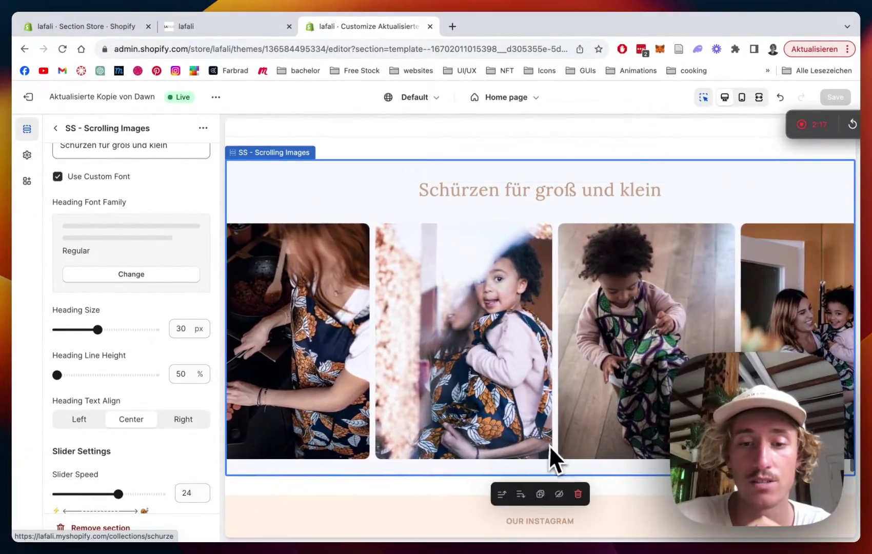
pyautogui.scroll(-1, 167, 279)
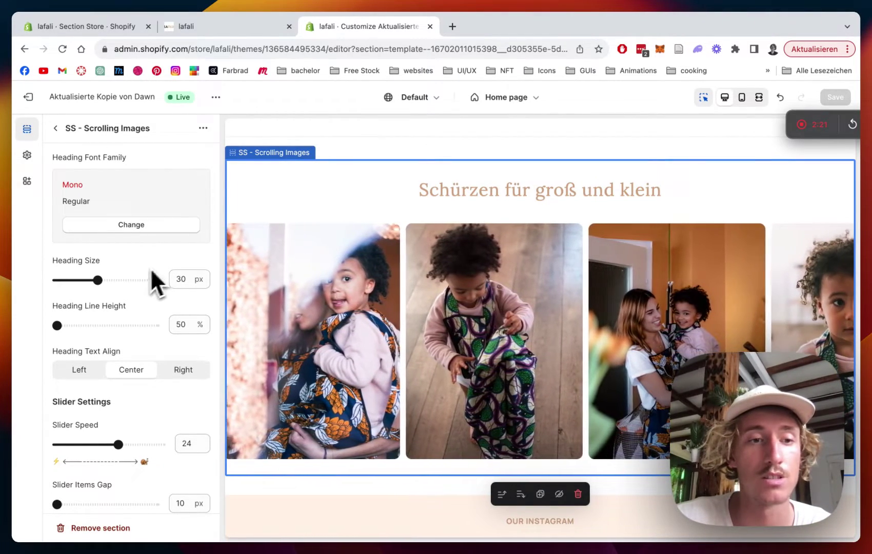
pyautogui.scroll(-3, 114, 301)
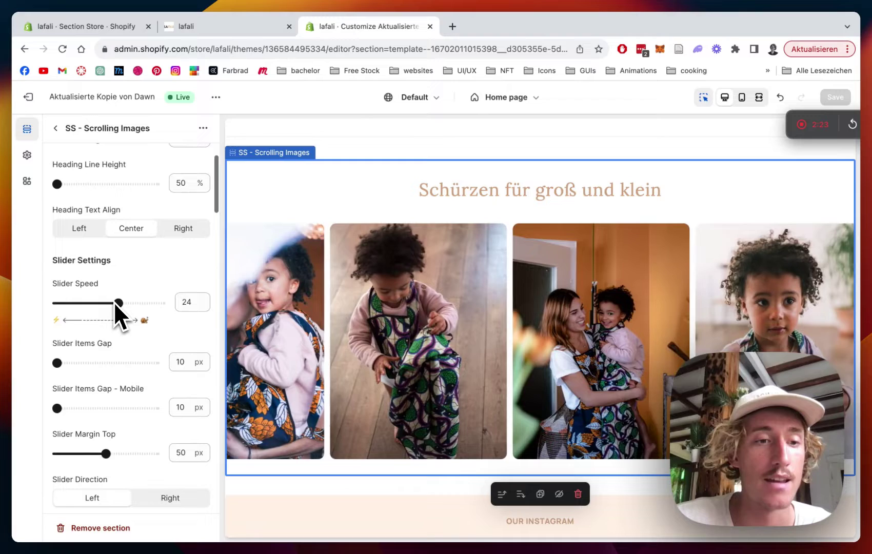
pyautogui.scroll(-2, 125, 311)
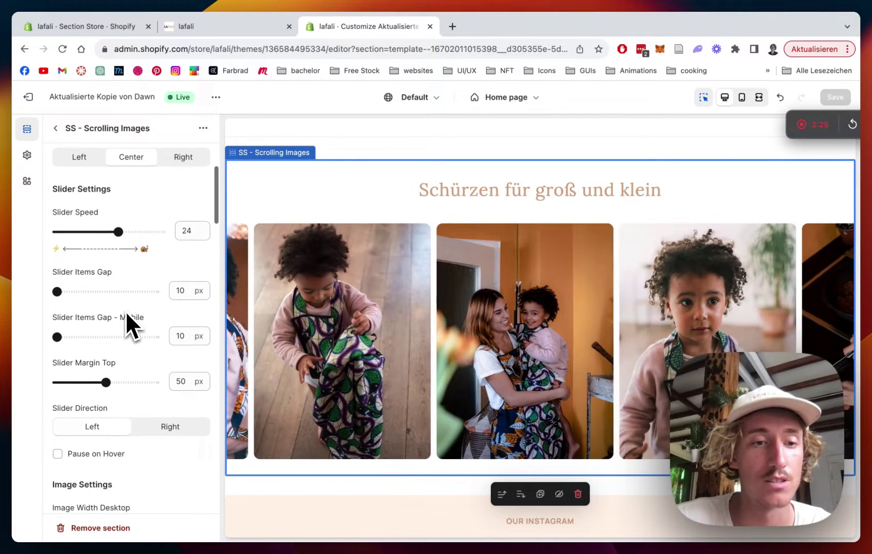
pyautogui.scroll(-3, 113, 291)
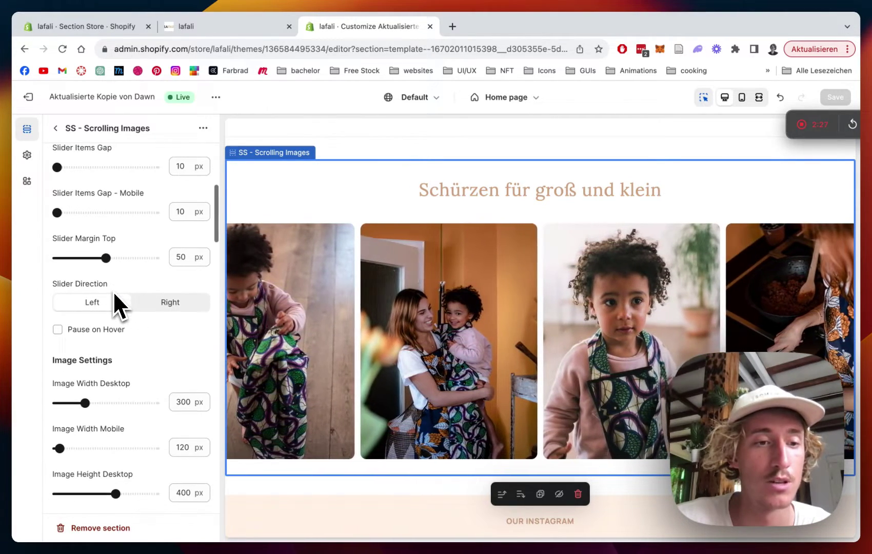
pyautogui.scroll(-2, 147, 300)
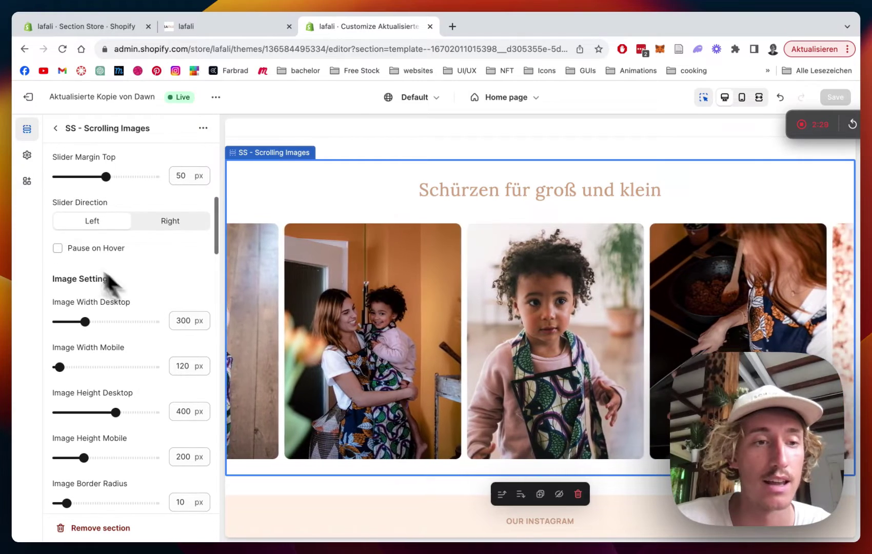
pyautogui.scroll(-2, 156, 259)
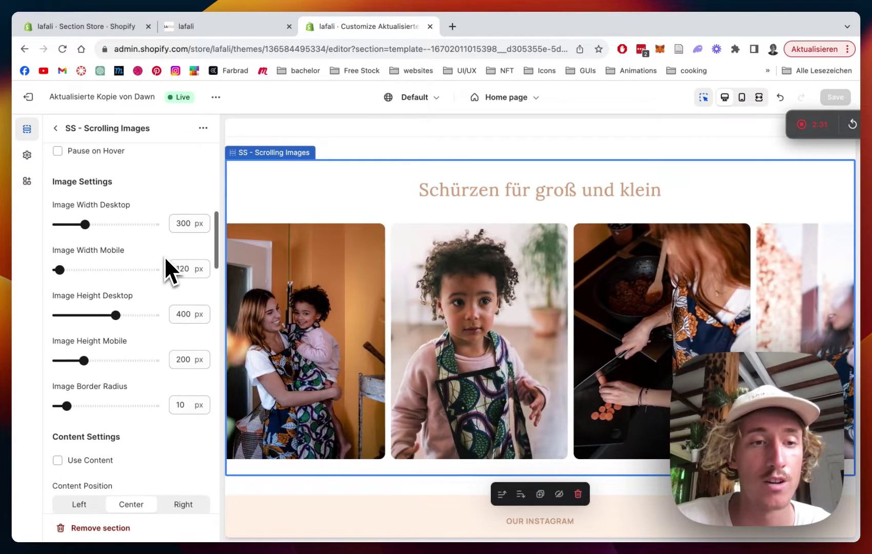
pyautogui.scroll(-5, 135, 225)
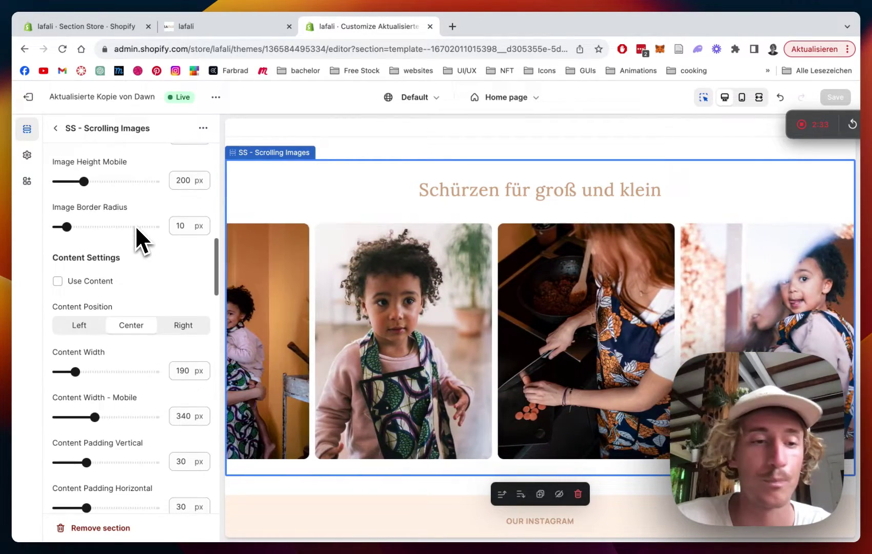
pyautogui.scroll(-10, 146, 282)
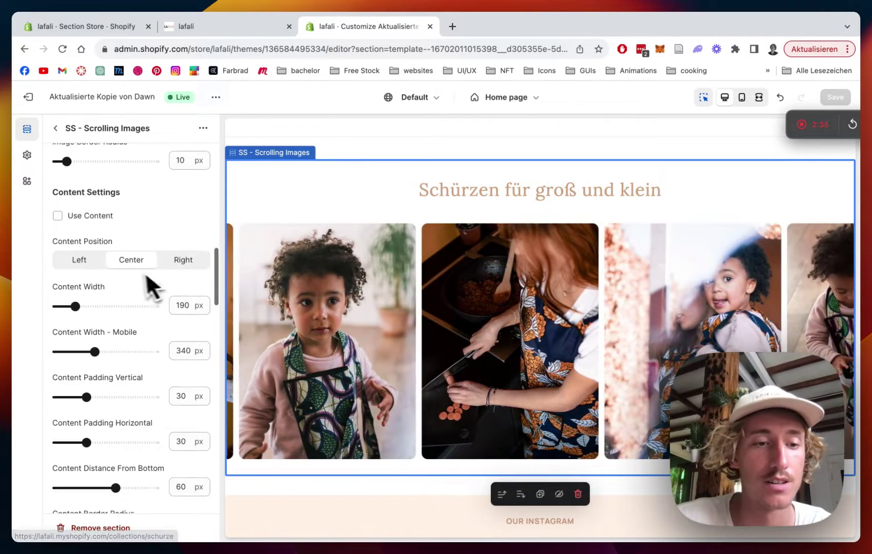
pyautogui.scroll(-5, 130, 271)
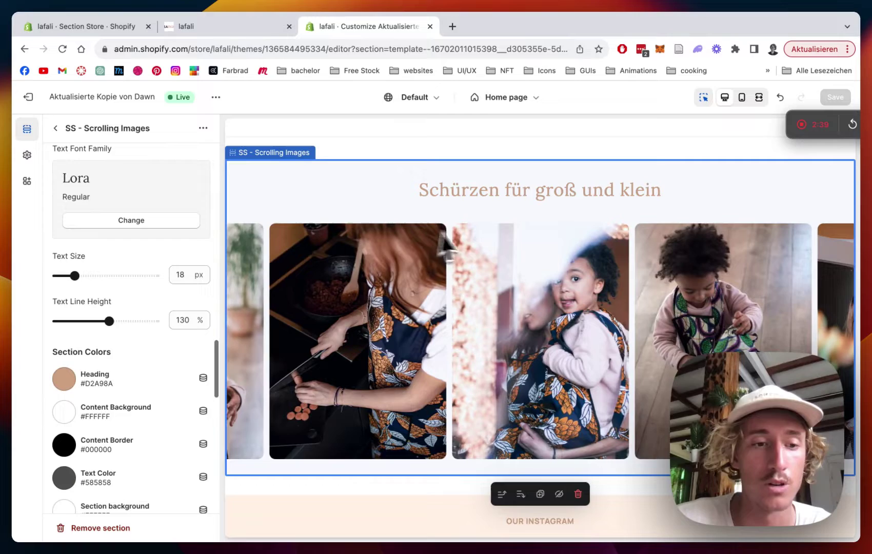
pyautogui.scroll(-3, 175, 316)
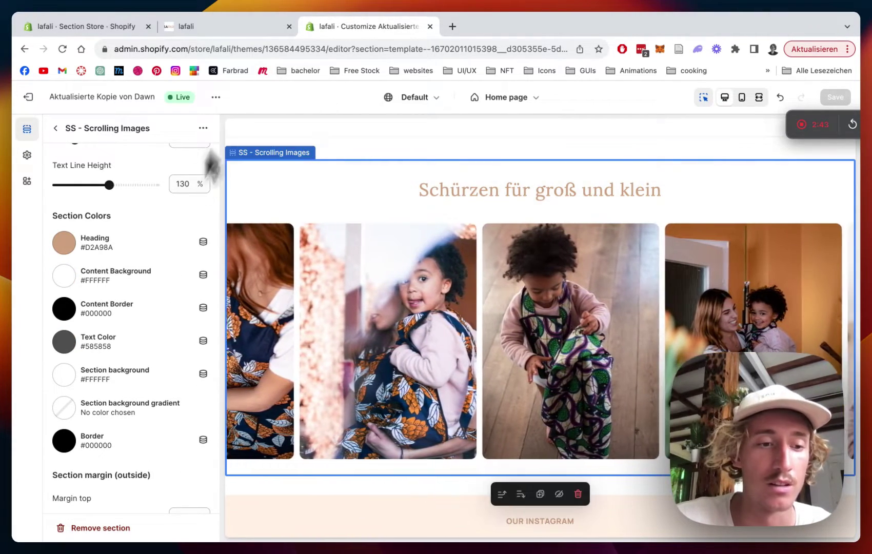
pyautogui.scroll(-10, 134, 338)
# - Open the live store in a new tab from the theme's View option
pyautogui.scroll(2, 130, 329)
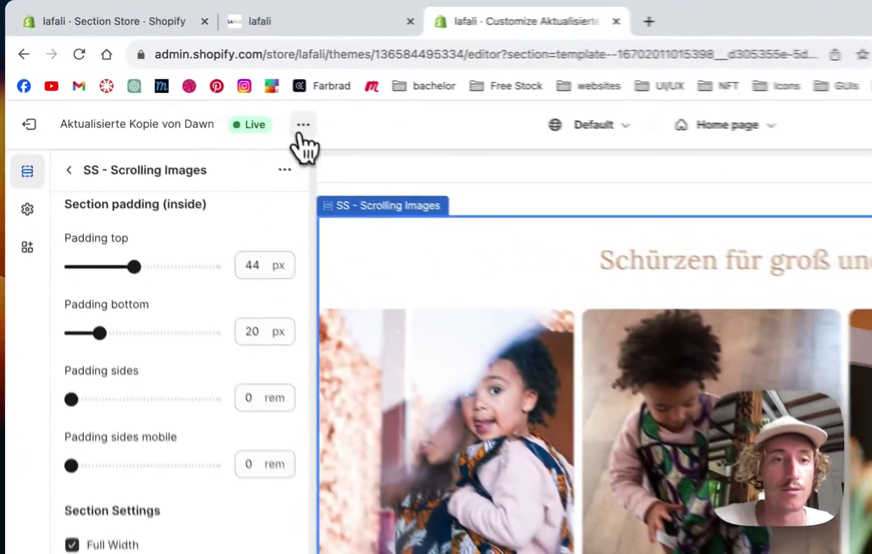
pyautogui.click(216, 97)
pyautogui.click(210, 327)
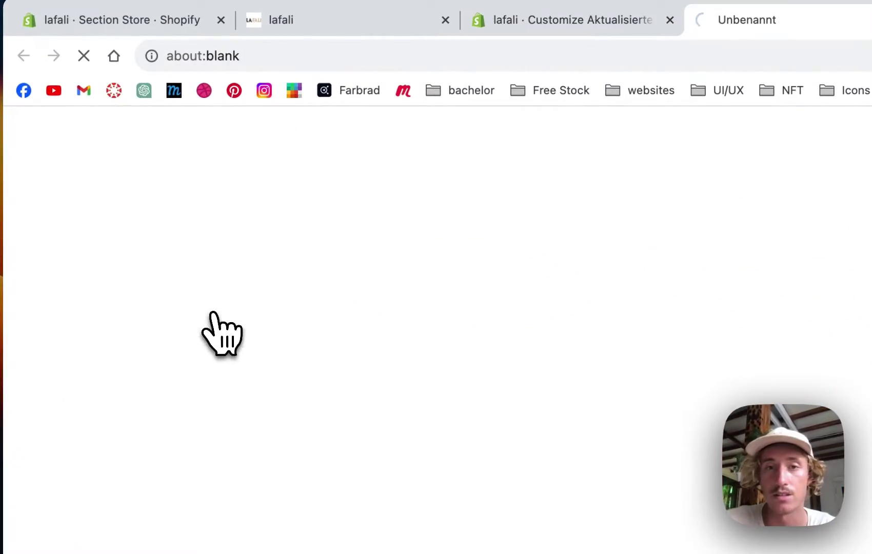
# - Confirm the second apron image links to KOCHSCHÜRZEN, then switch to the store tab
pyautogui.click(326, 43)
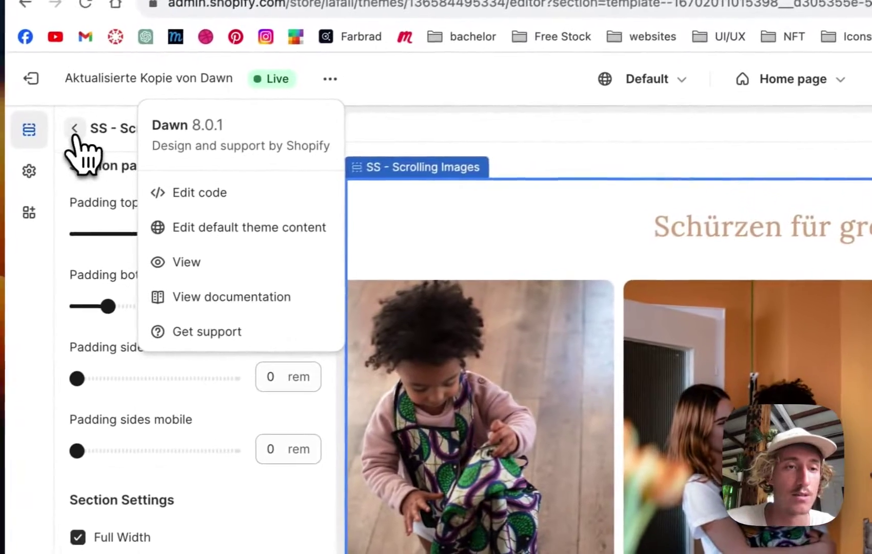
pyautogui.click(74, 128)
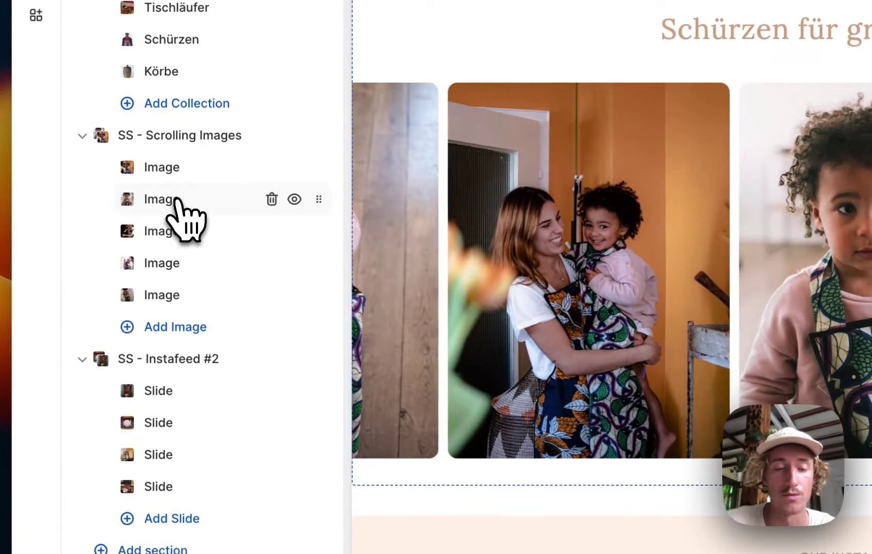
pyautogui.click(175, 203)
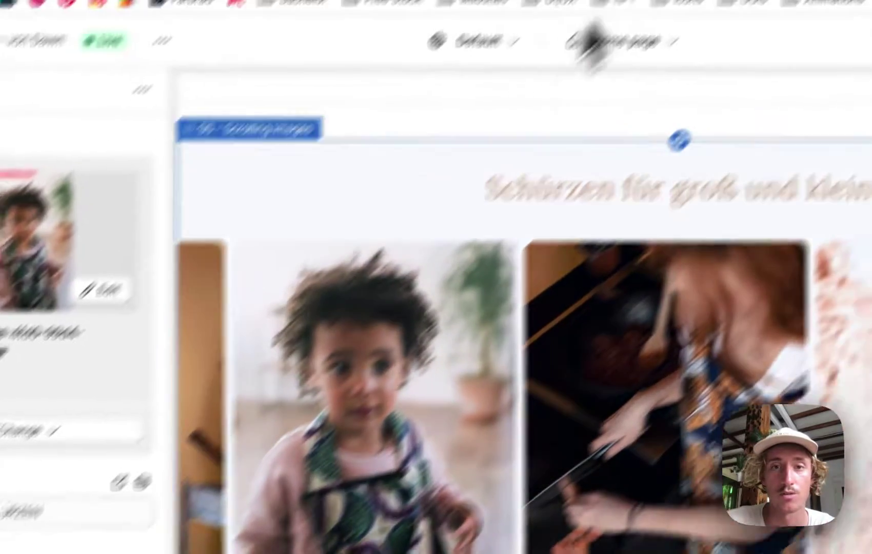
pyautogui.click(510, 39)
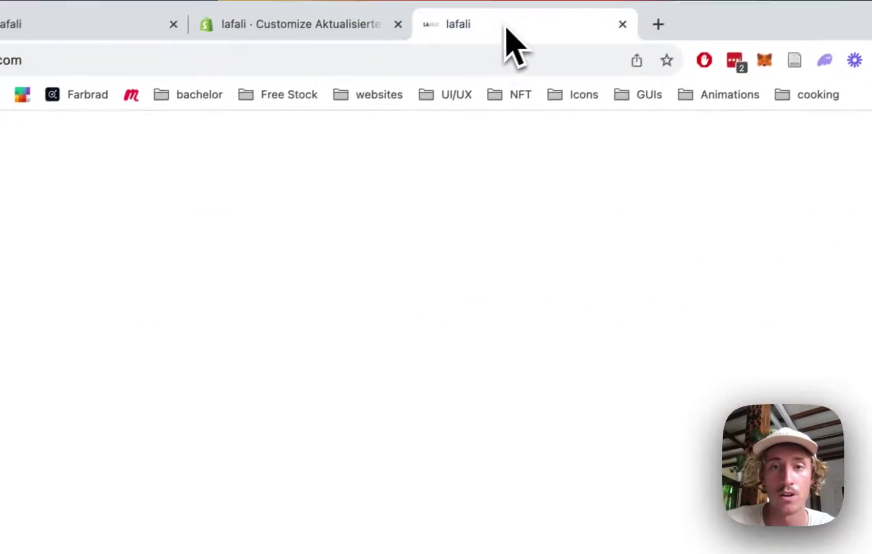
# - Scroll to the Schürzen section and follow an apron photo to the KOCHSCHÜRZEN collection
pyautogui.scroll(-8, 482, 451)
pyautogui.scroll(-15, 482, 451)
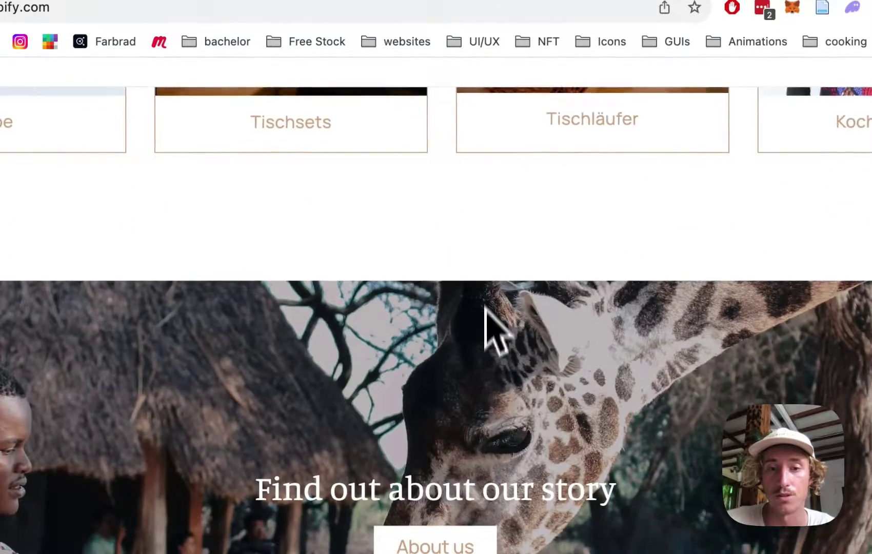
pyautogui.scroll(-5, 490, 295)
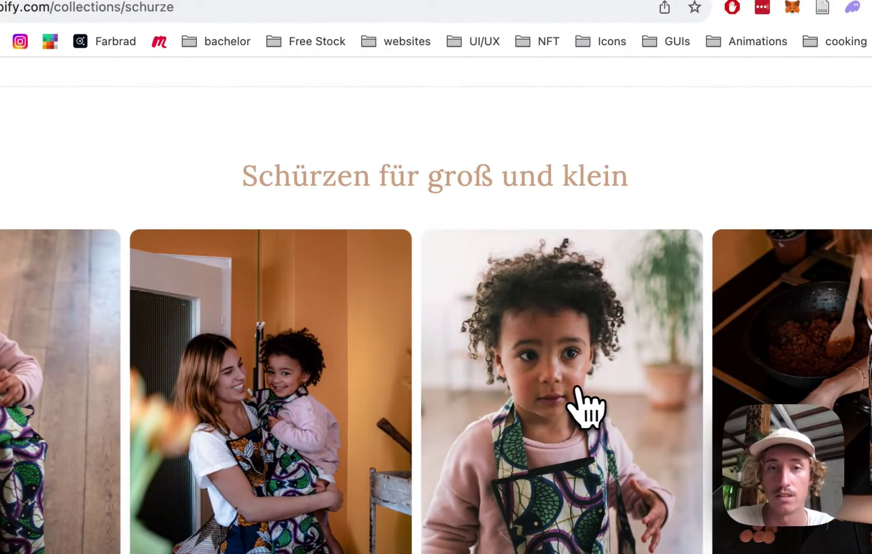
pyautogui.click(578, 388)
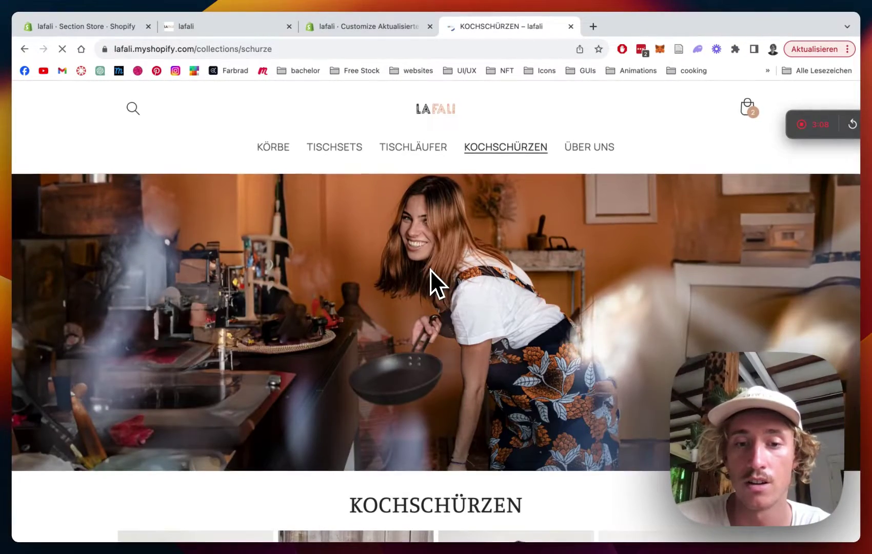
pyautogui.scroll(-3, 430, 269)
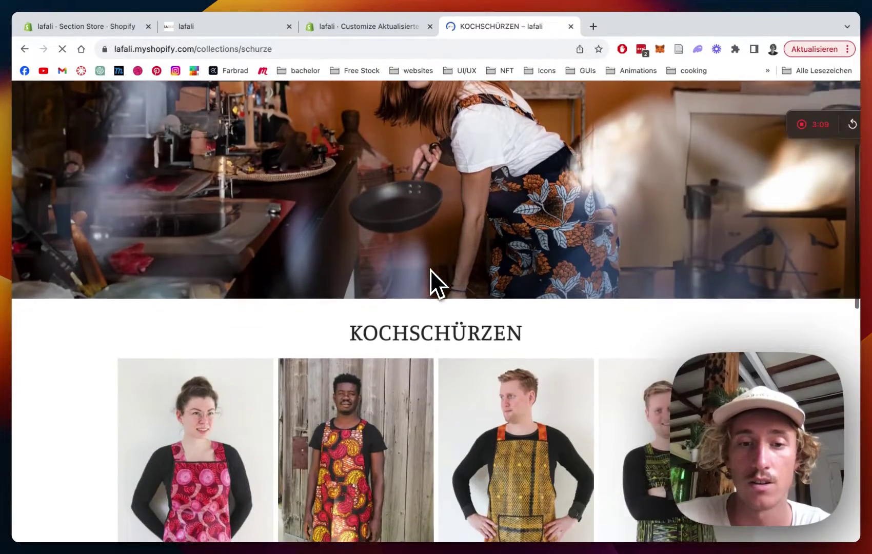
pyautogui.scroll(-6, 431, 277)
pyautogui.scroll(10, 518, 200)
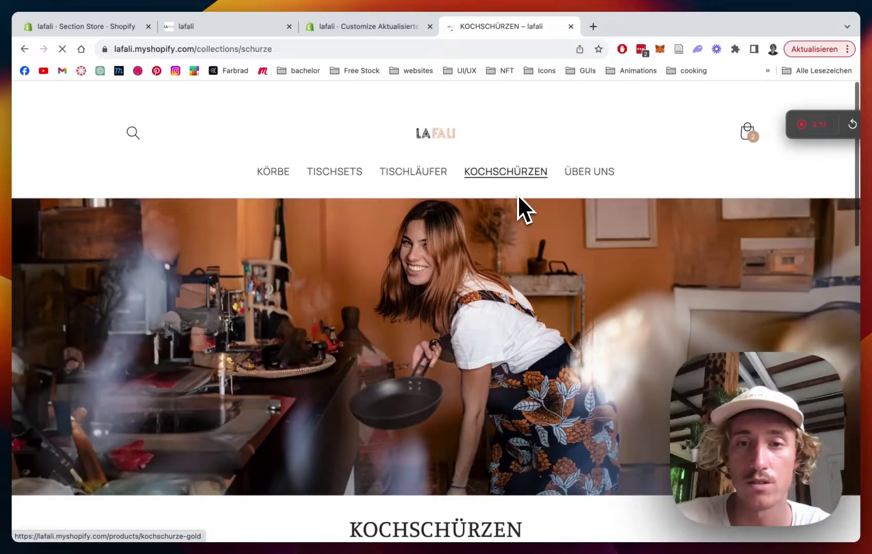
pyautogui.scroll(-1, 517, 195)
# - Return to the store home page via the LA FALI logo and scroll to the apron carousel
pyautogui.click(441, 113)
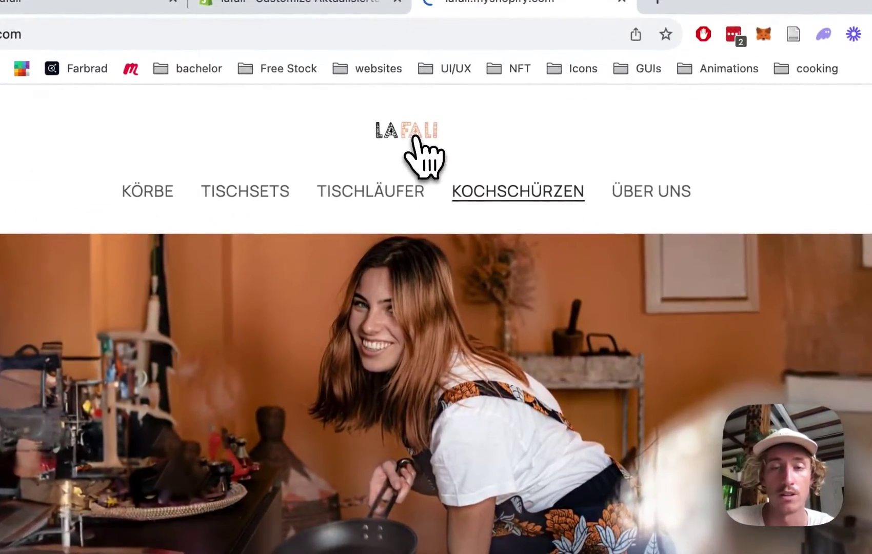
pyautogui.scroll(-12, 480, 362)
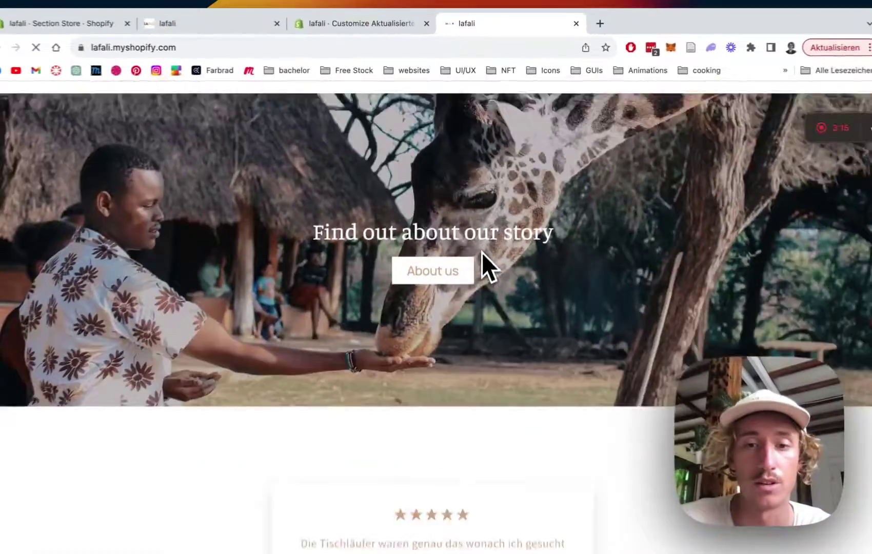
pyautogui.scroll(-10, 481, 252)
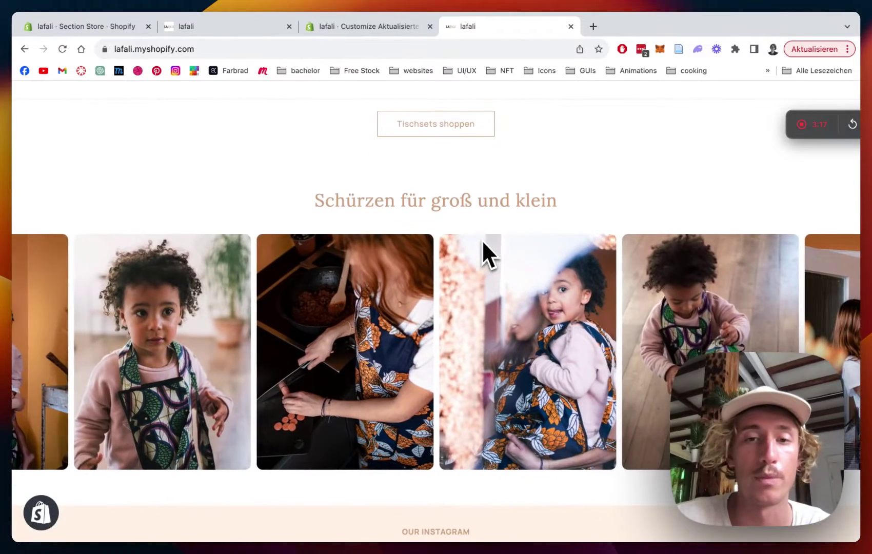